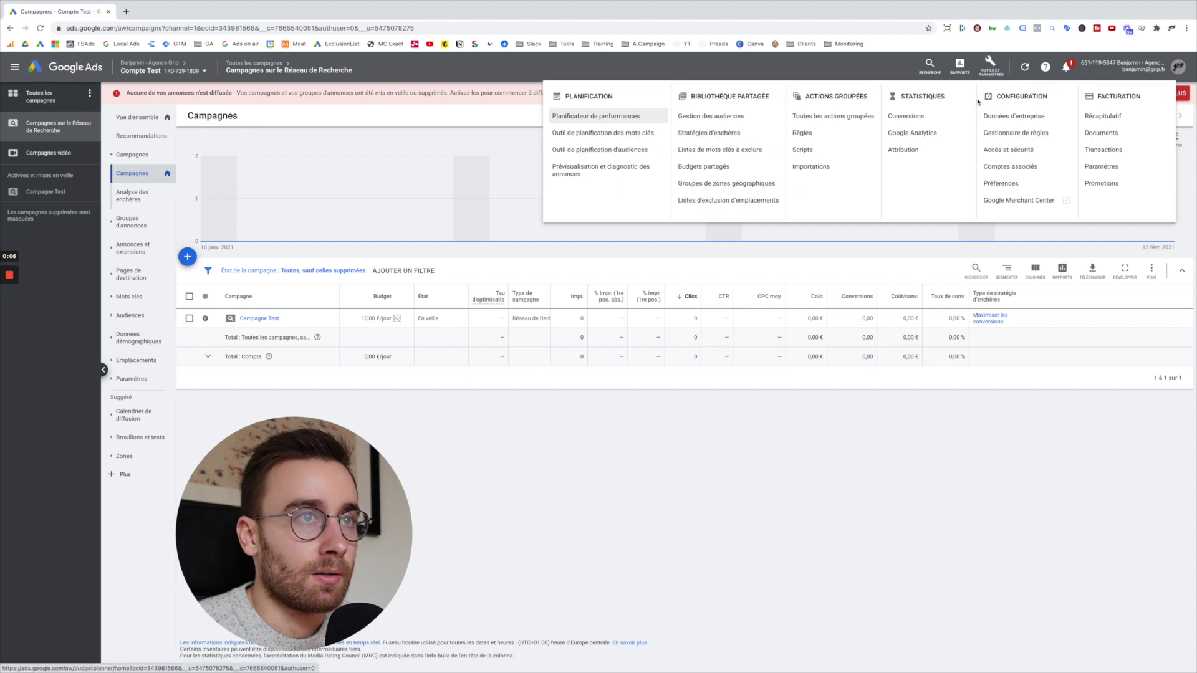
# Step: Review the account's list of conversion actions and return to the campaigns overview
pyautogui.click(925, 116)
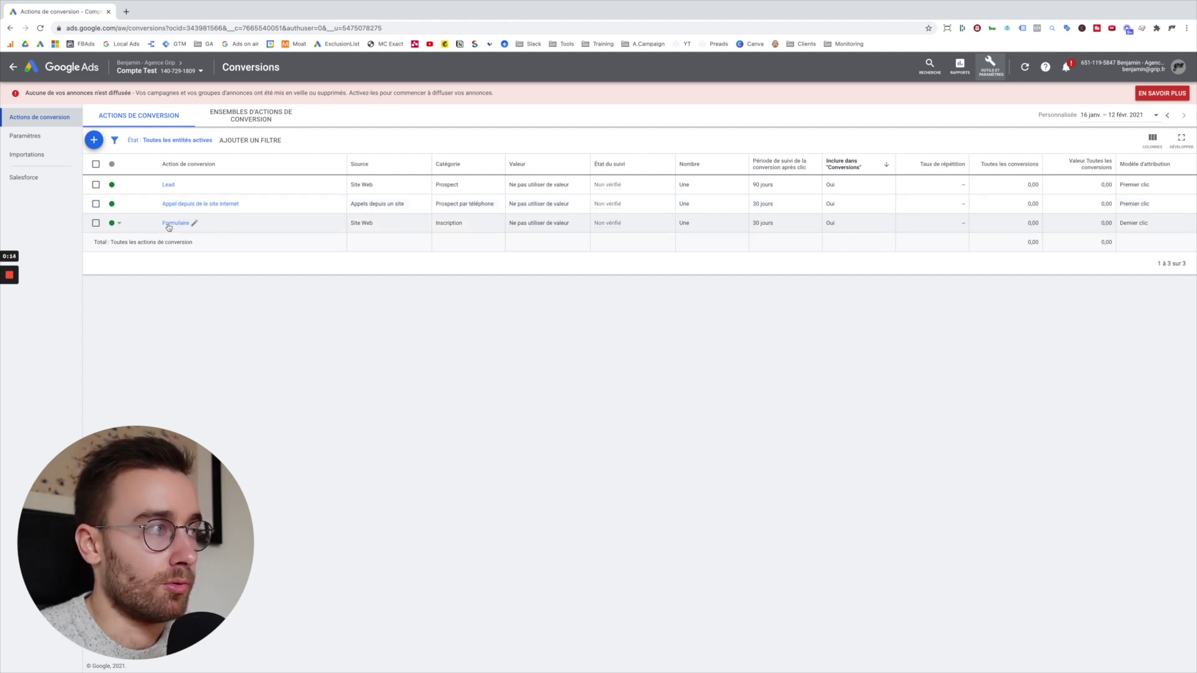
pyautogui.click(13, 67)
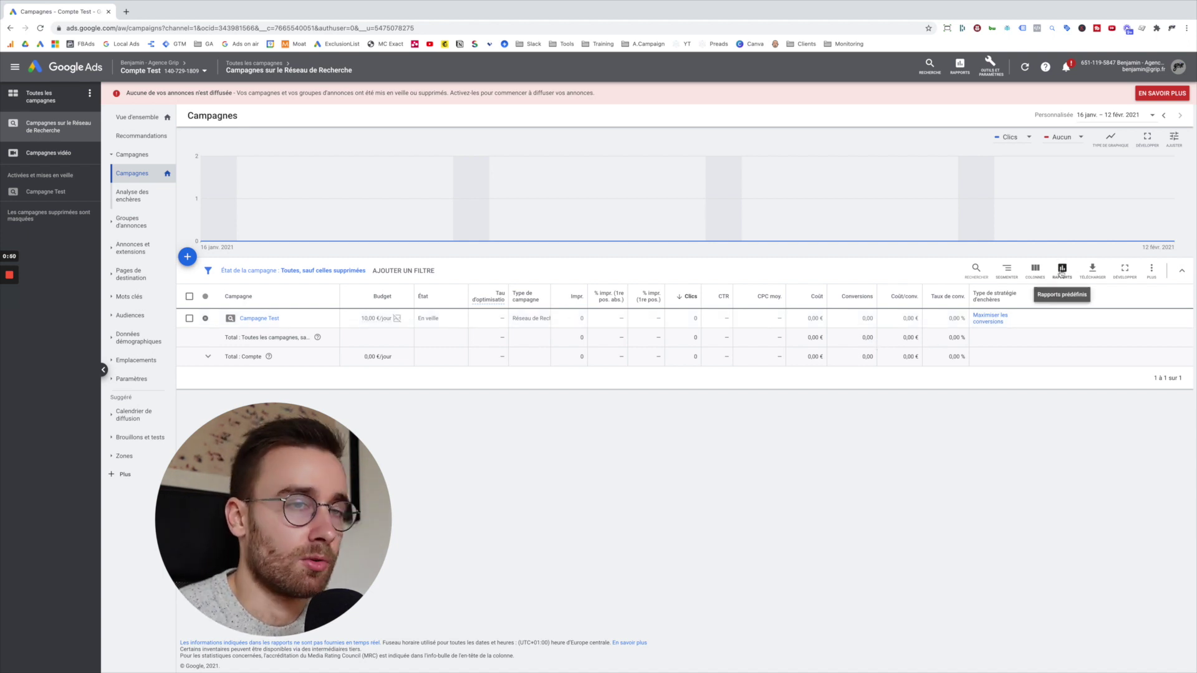
# Step: Start a new custom column for the campaigns table and name it "Appels téléphoniques"
pyautogui.click(1037, 273)
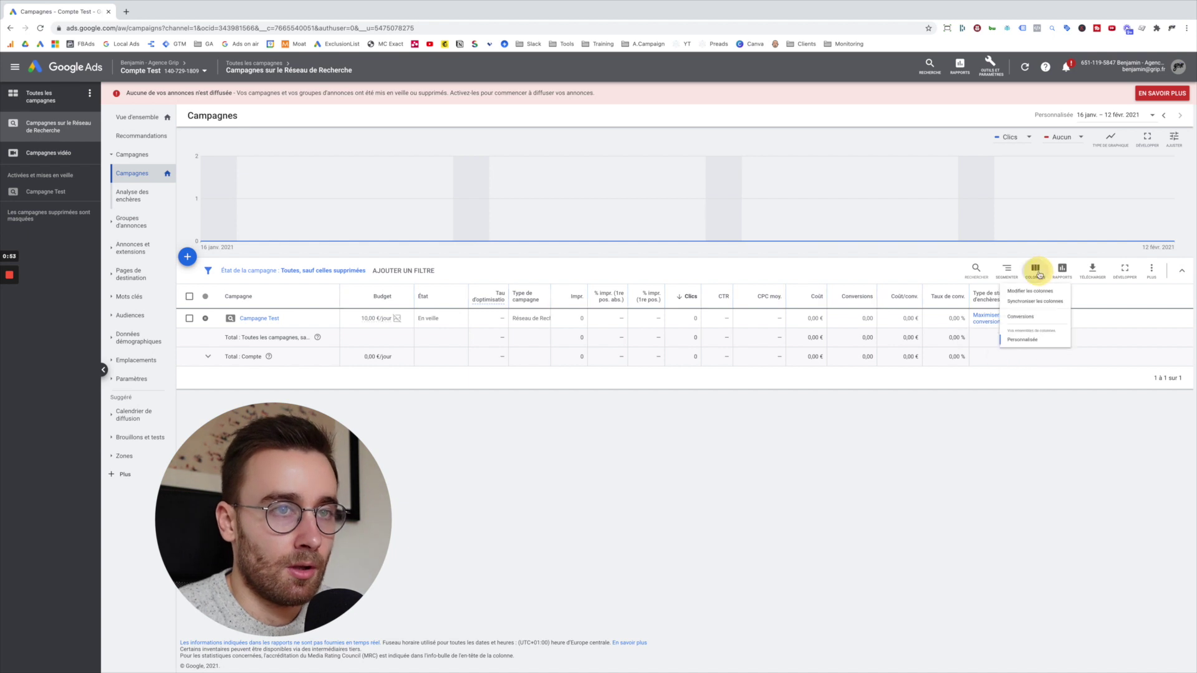
pyautogui.click(1040, 295)
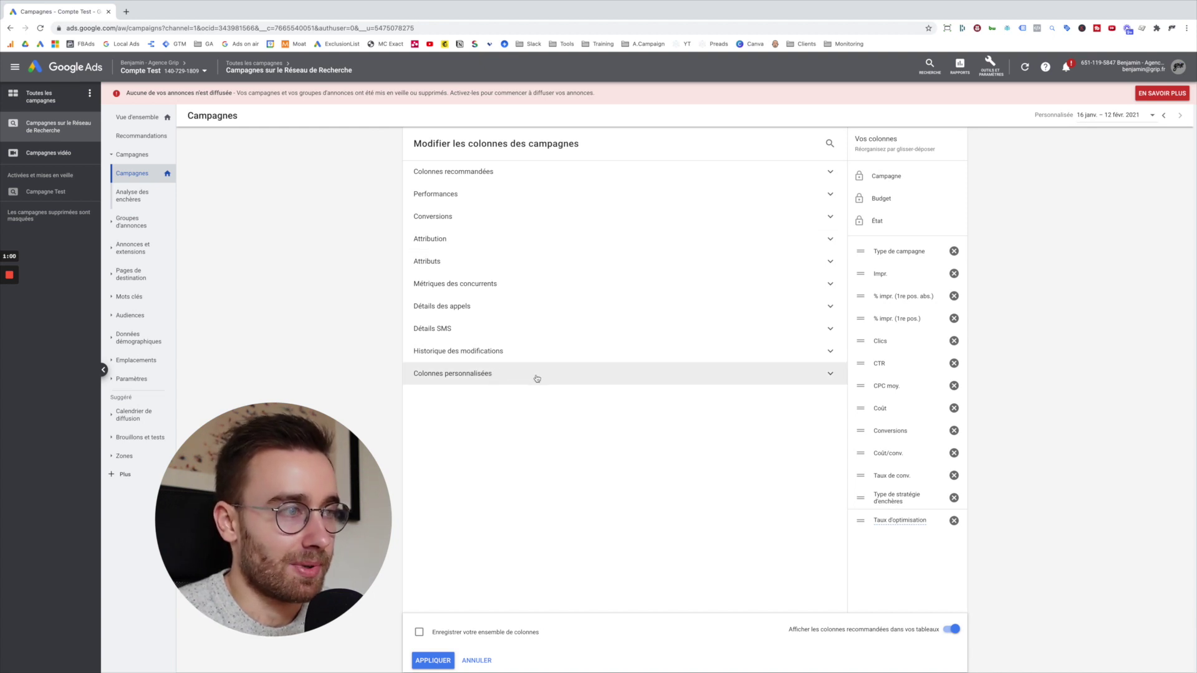
pyautogui.click(536, 378)
pyautogui.click(501, 403)
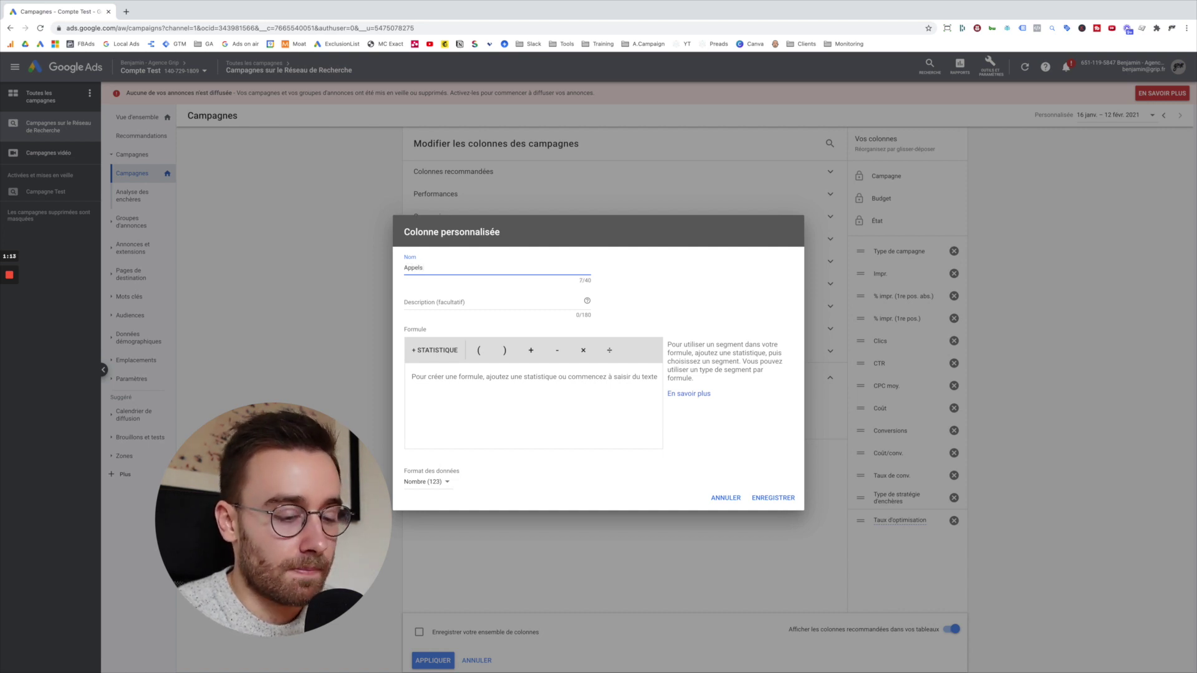
pyautogui.write('éléphon')
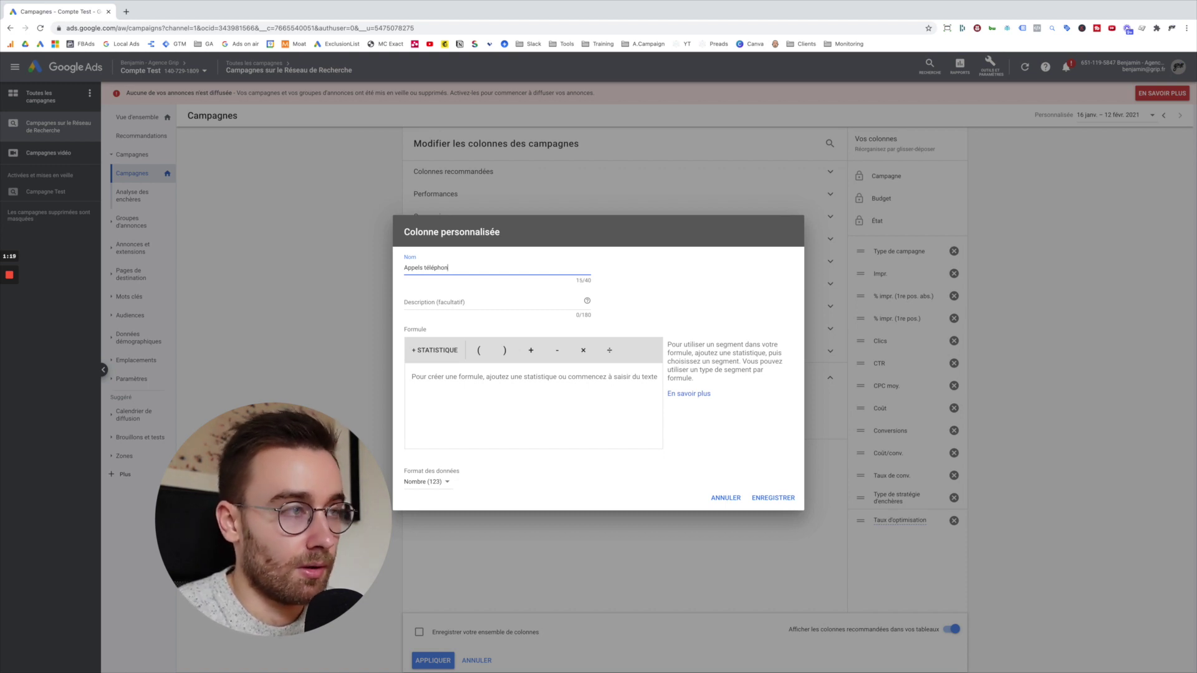
pyautogui.write('eiques')
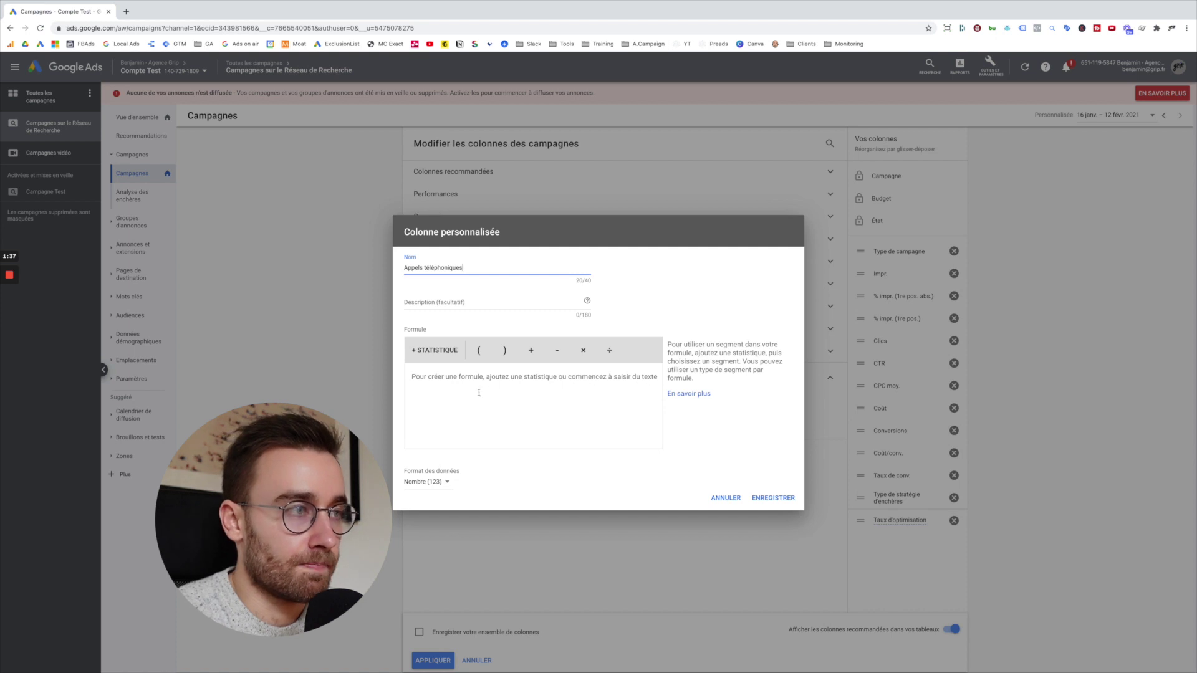
# Step: Build the column's formula from the Conversions statistic, segmented to the conversion action "Appel depuis de le site internet"
pyautogui.click(439, 350)
pyautogui.click(509, 394)
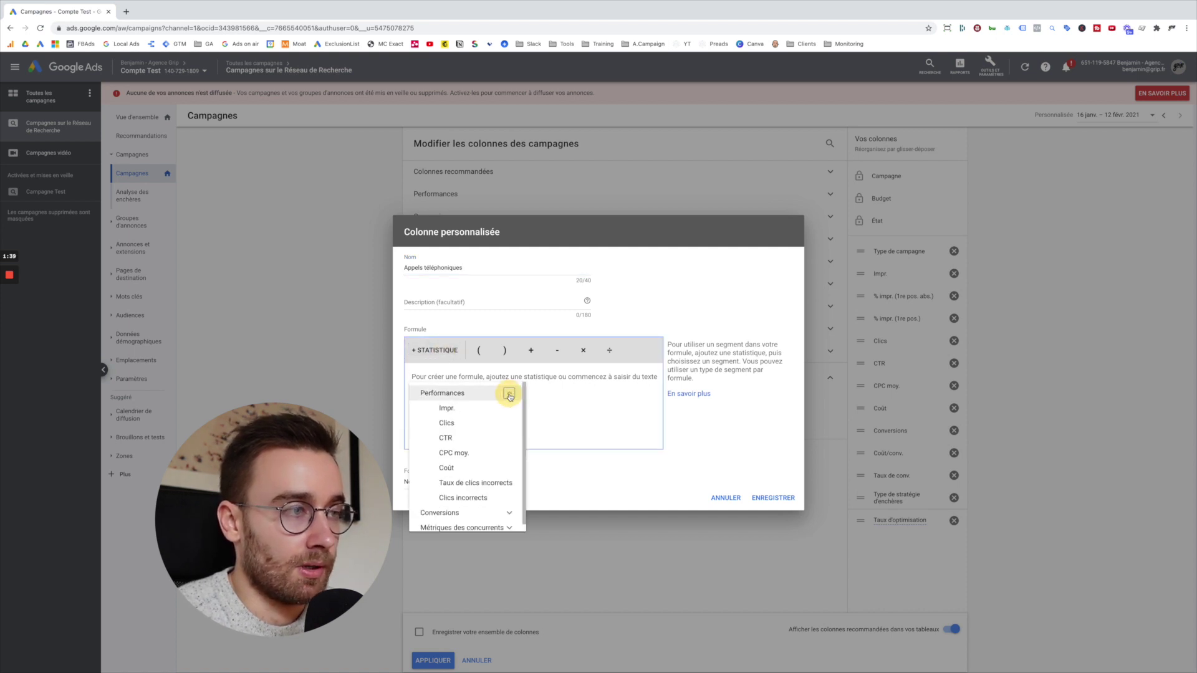
pyautogui.scroll(-1, 503, 418)
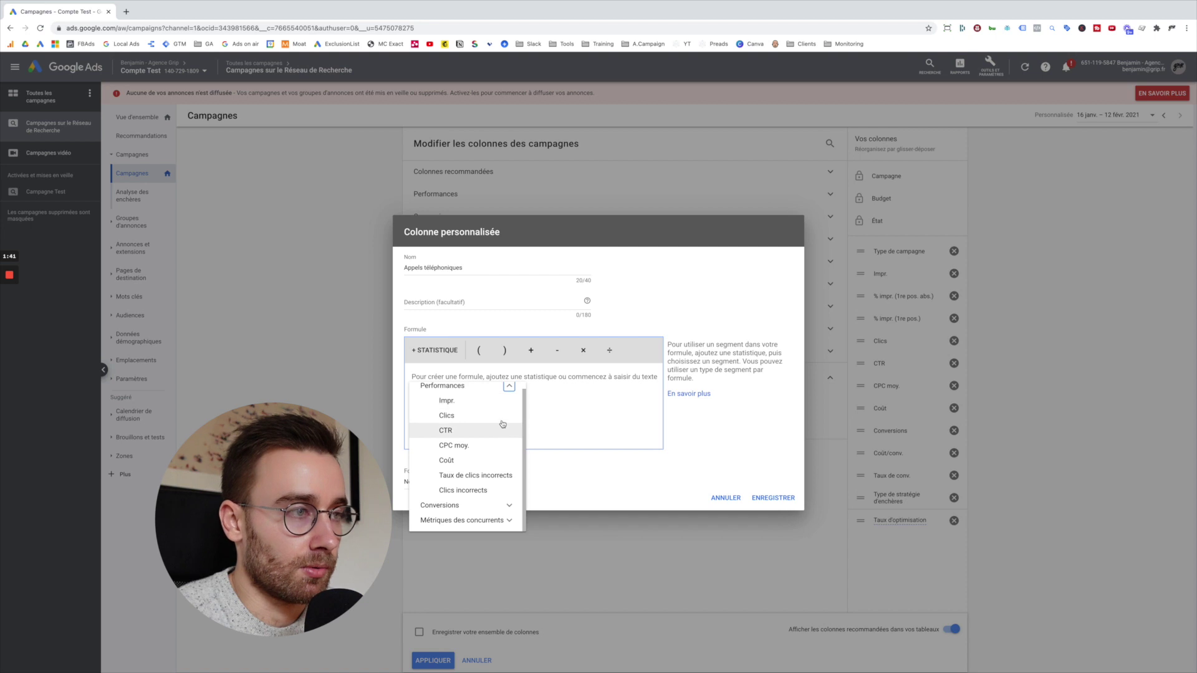
pyautogui.click(508, 389)
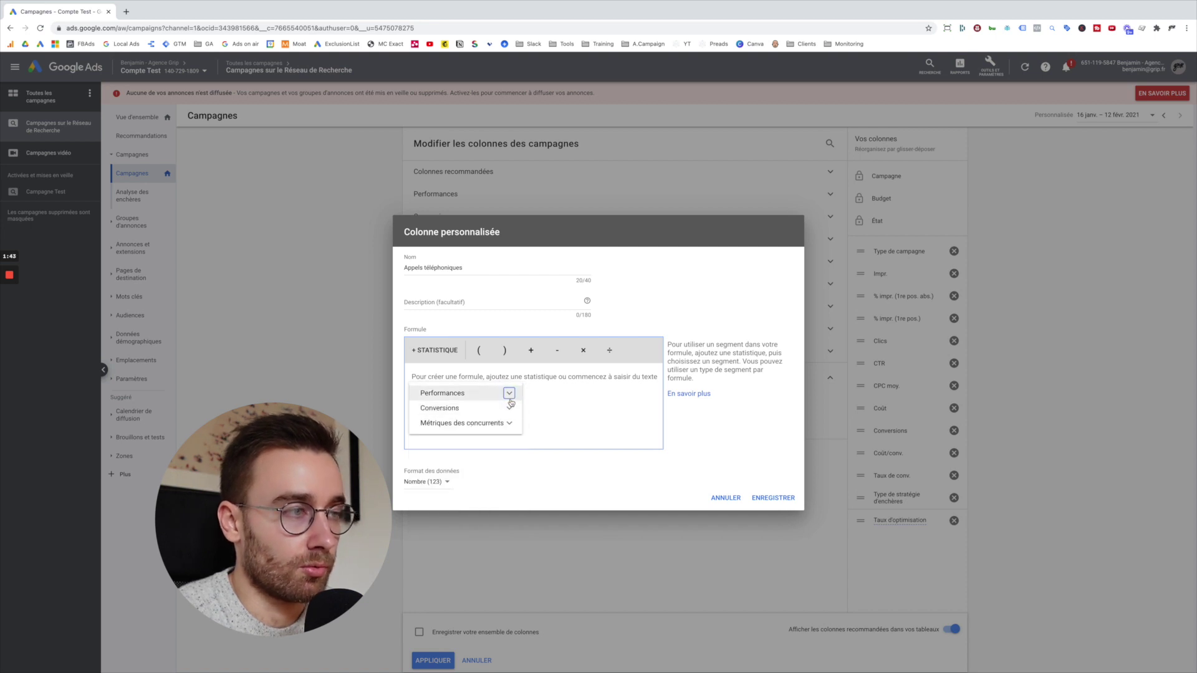
pyautogui.click(510, 408)
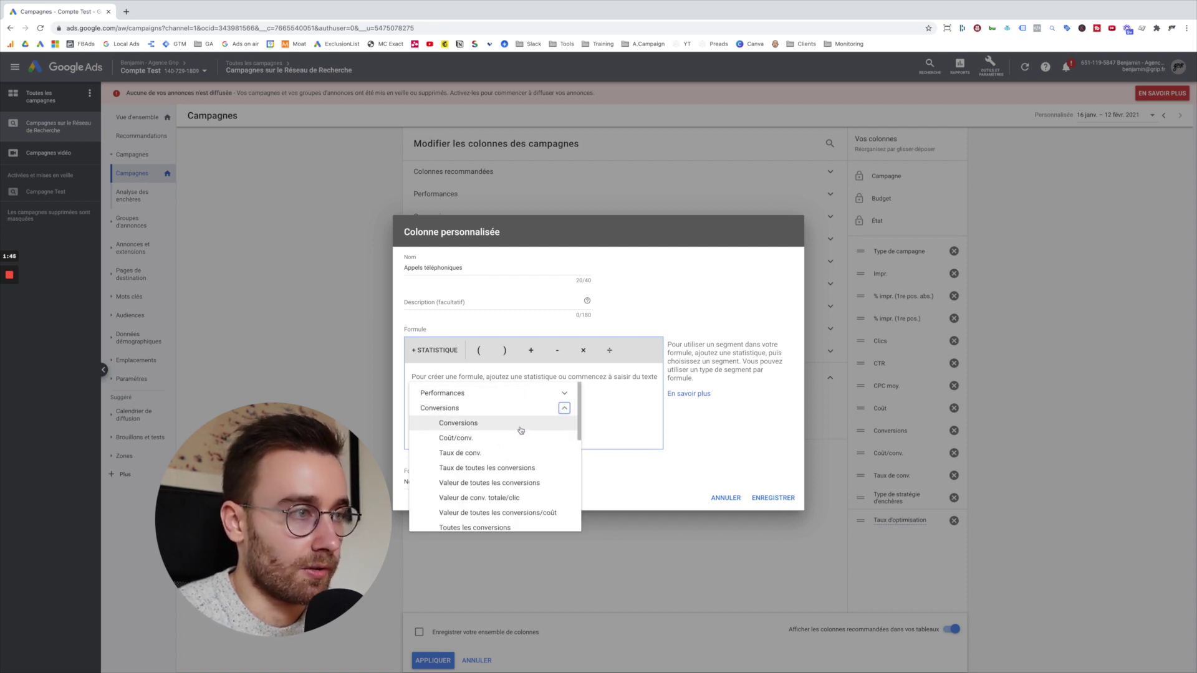
pyautogui.click(520, 429)
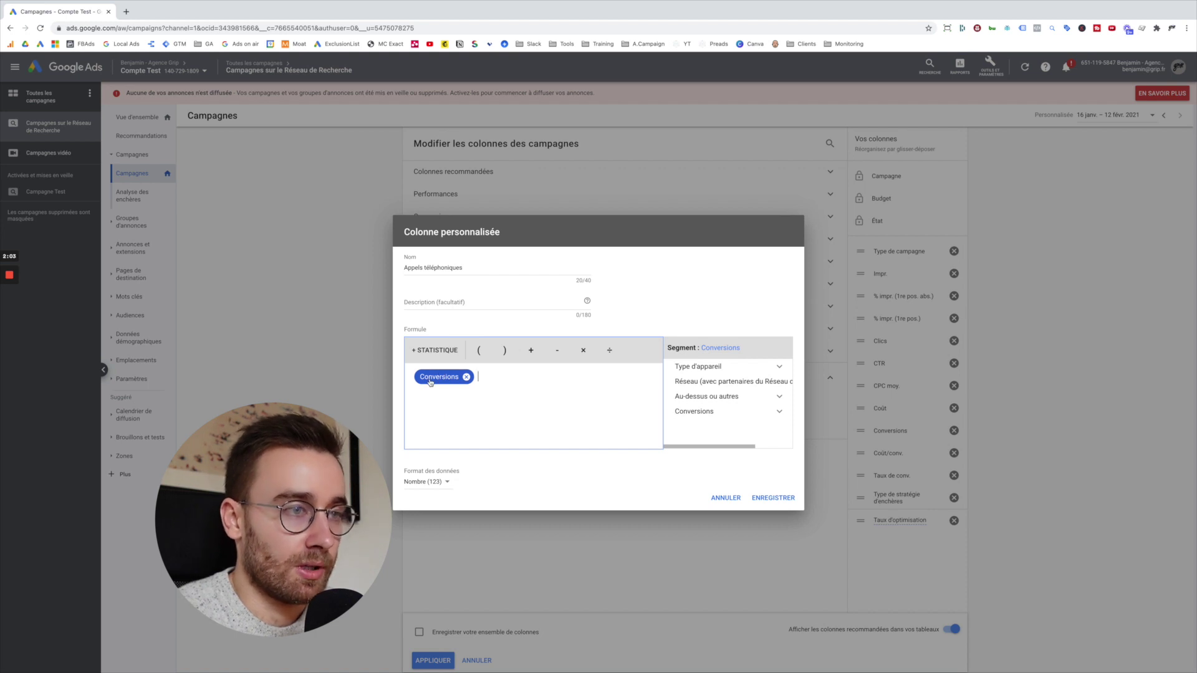
pyautogui.click(764, 421)
pyautogui.click(775, 437)
pyautogui.click(703, 417)
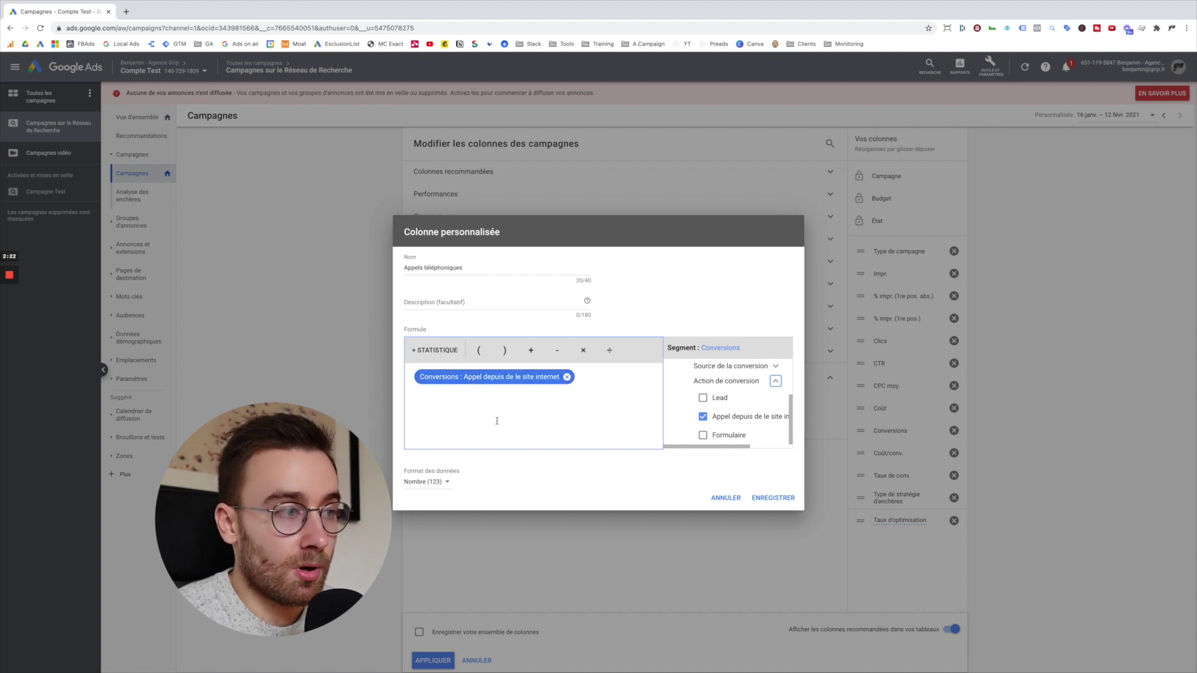
# Step: Keep the data format as Nombre (123) and save the custom column
pyautogui.click(447, 484)
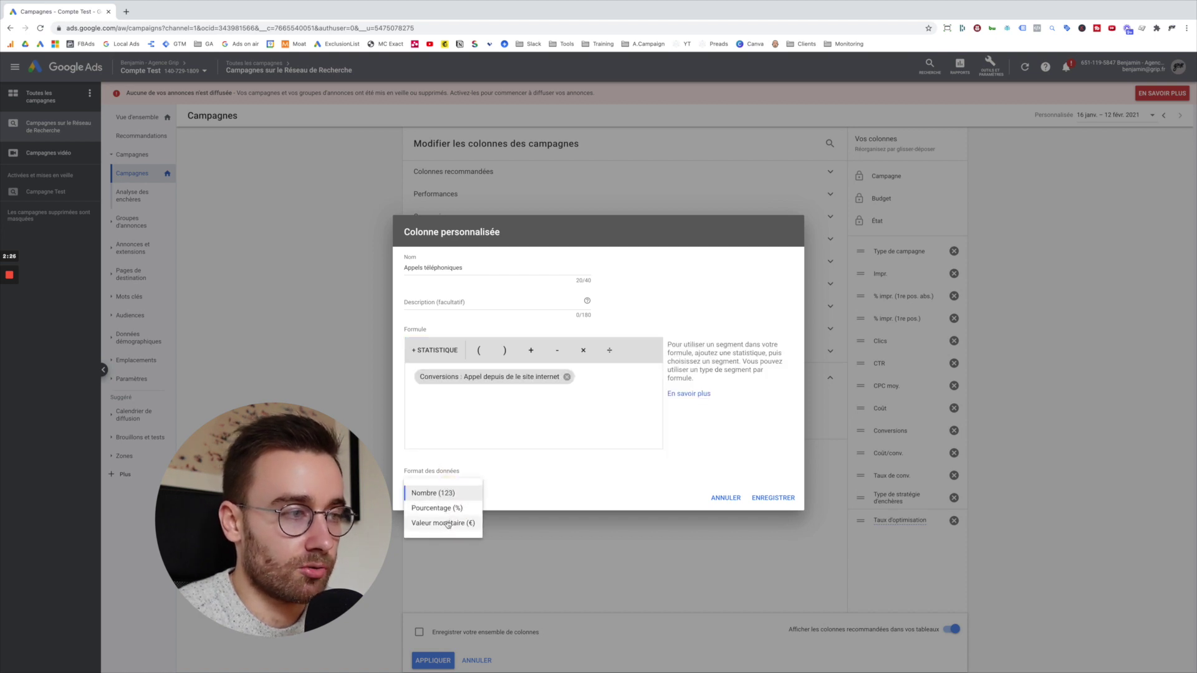
pyautogui.click(443, 493)
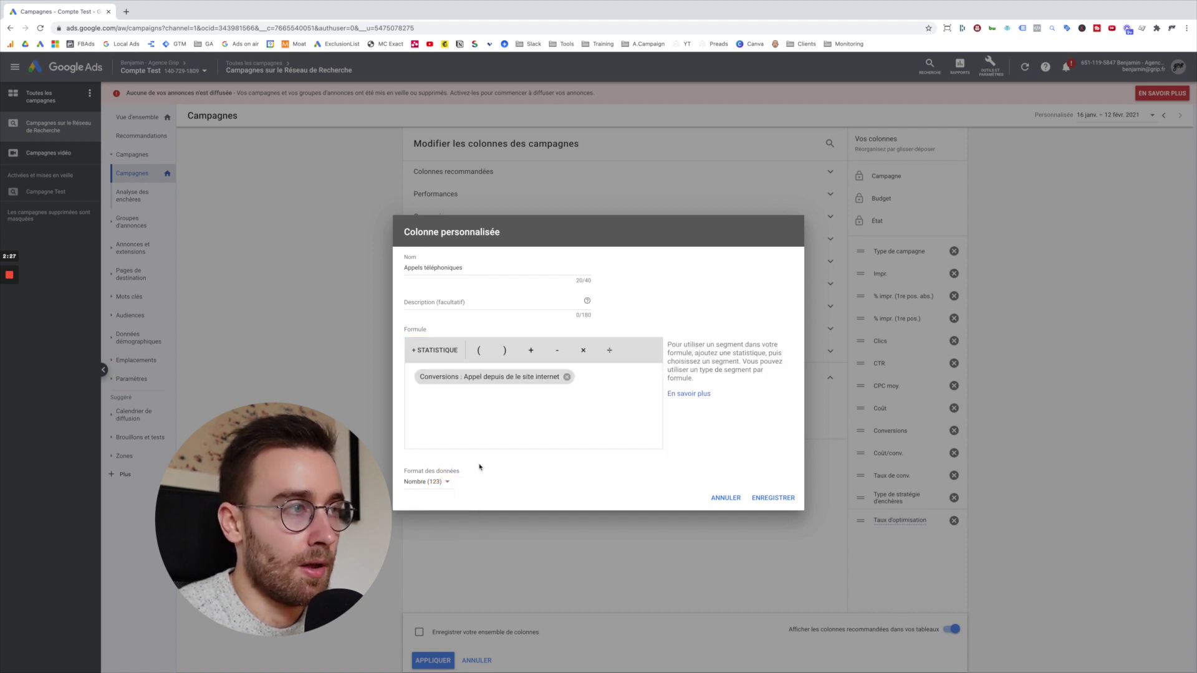
pyautogui.click(773, 497)
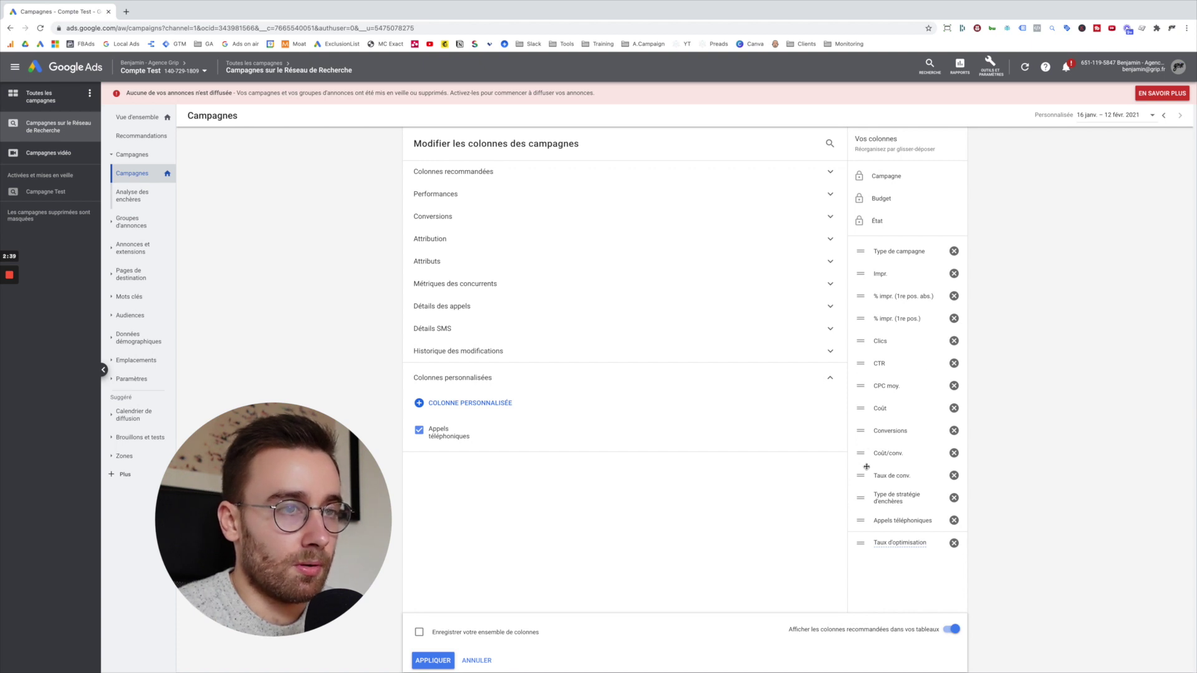
# Step: Place Appels téléphoniques after Coût/conv. and remove the Taux de conv., Type de stratégie d'enchères and Taux d'optimisation columns
pyautogui.moveTo(860, 520); pyautogui.dragTo(862, 475)
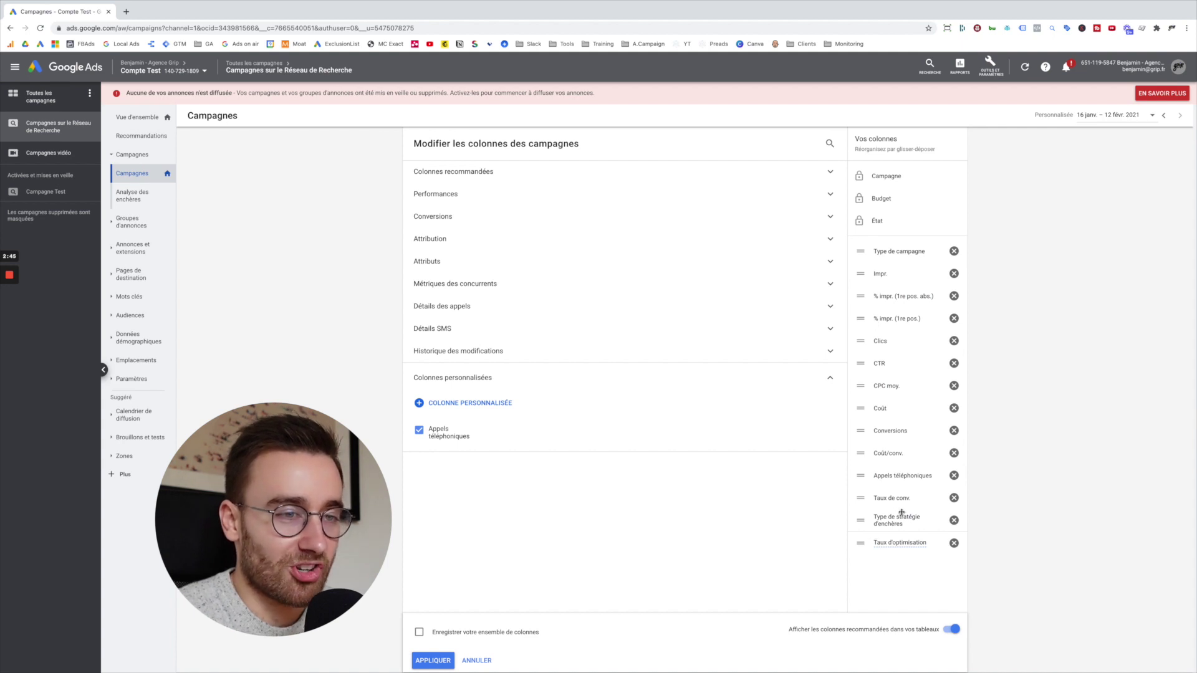
pyautogui.click(954, 498)
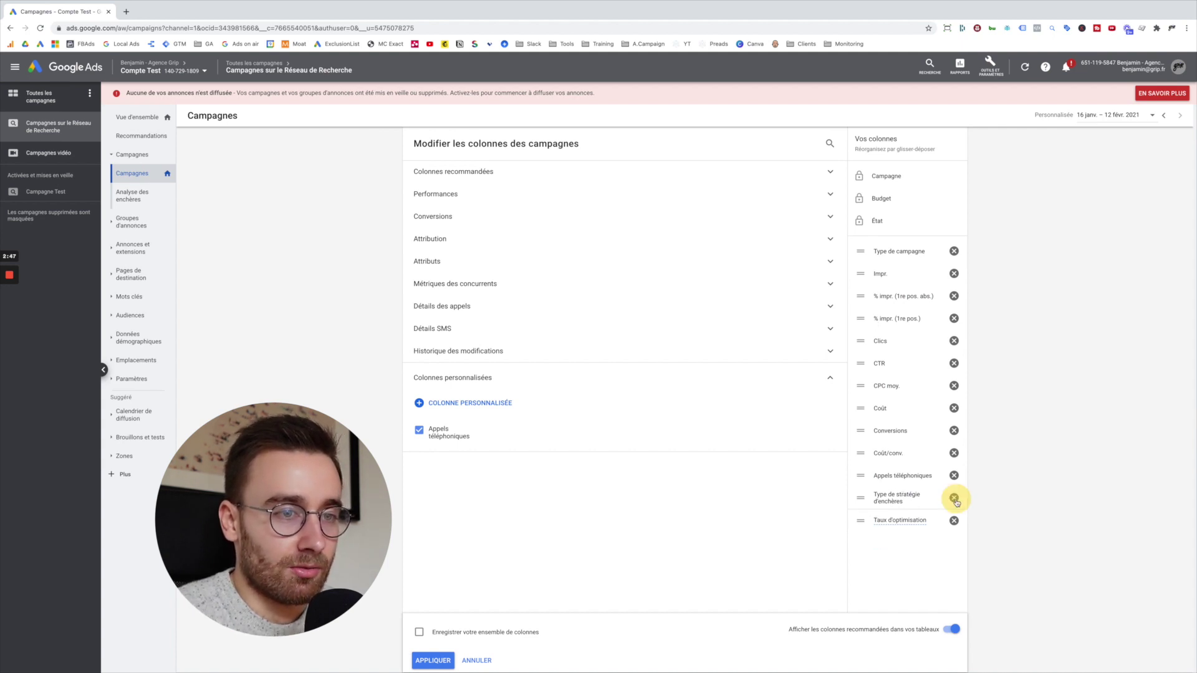
pyautogui.click(953, 498)
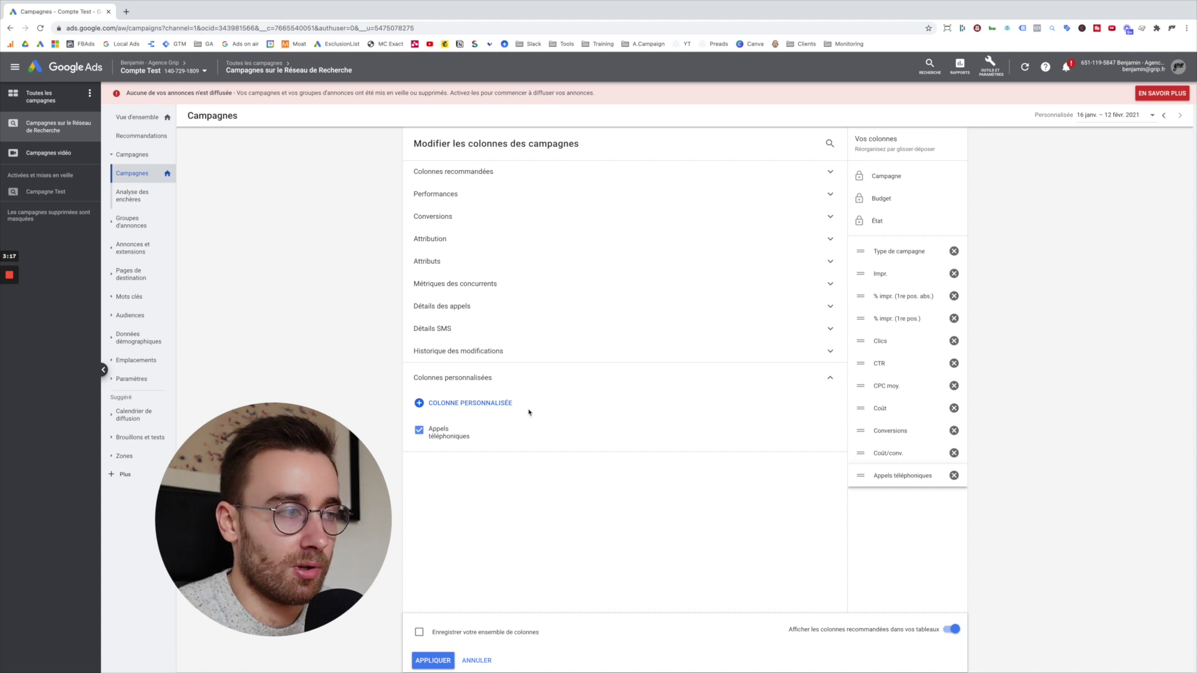
# Step: Start a second custom column named "Coût/Appels" and begin its formula with the Coût statistic followed by a division sign
pyautogui.click(505, 403)
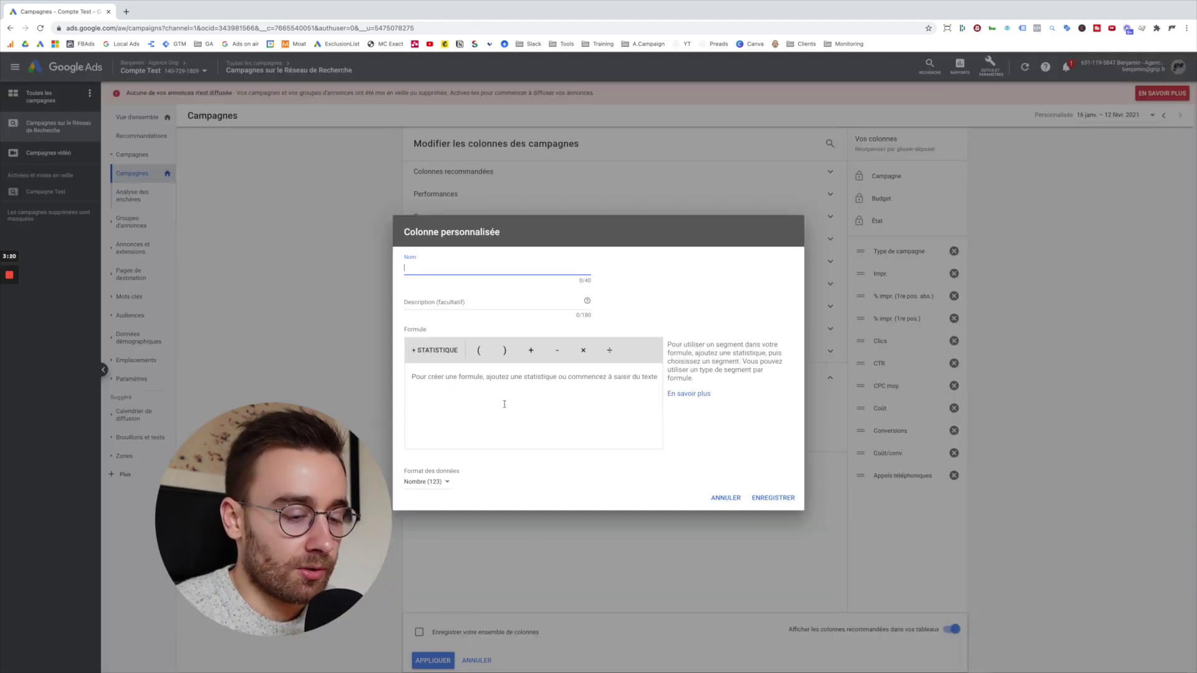
pyautogui.write('Coût/Appels')
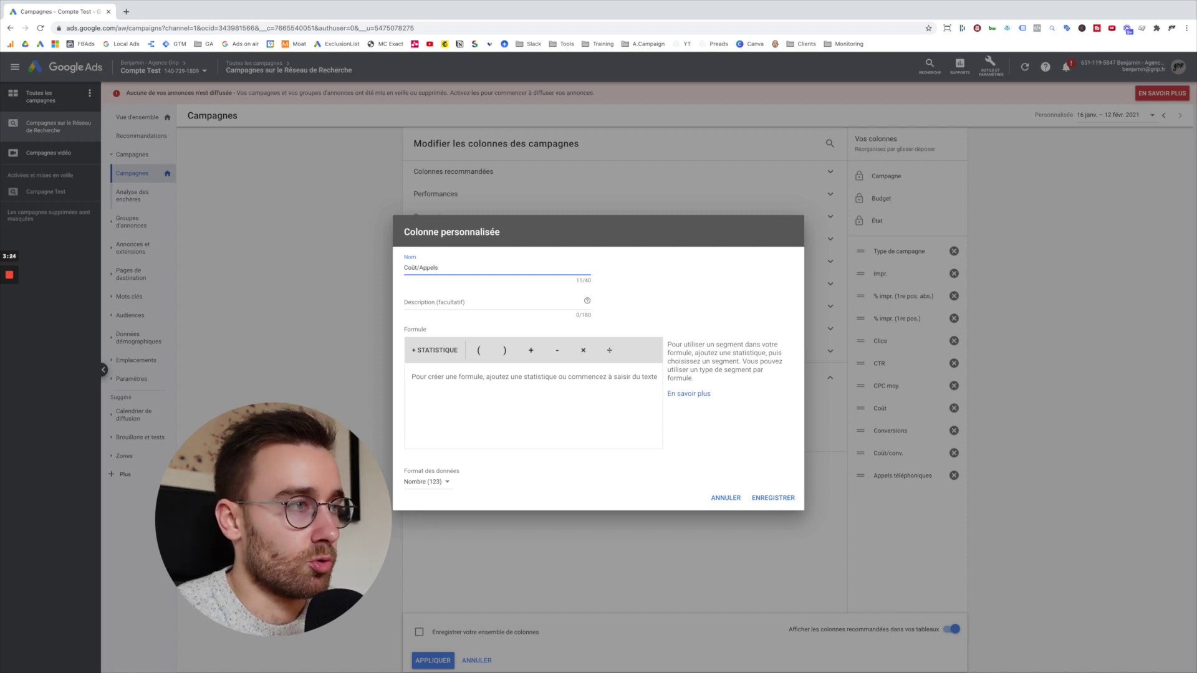
pyautogui.click(436, 349)
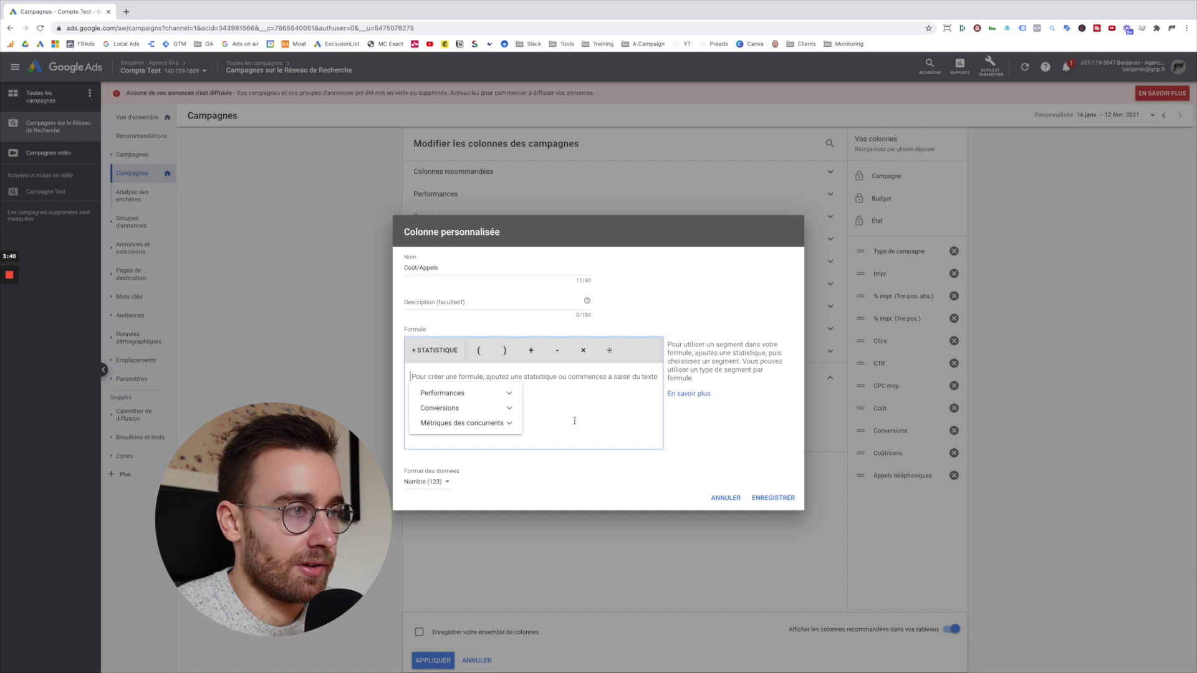
pyautogui.click(509, 393)
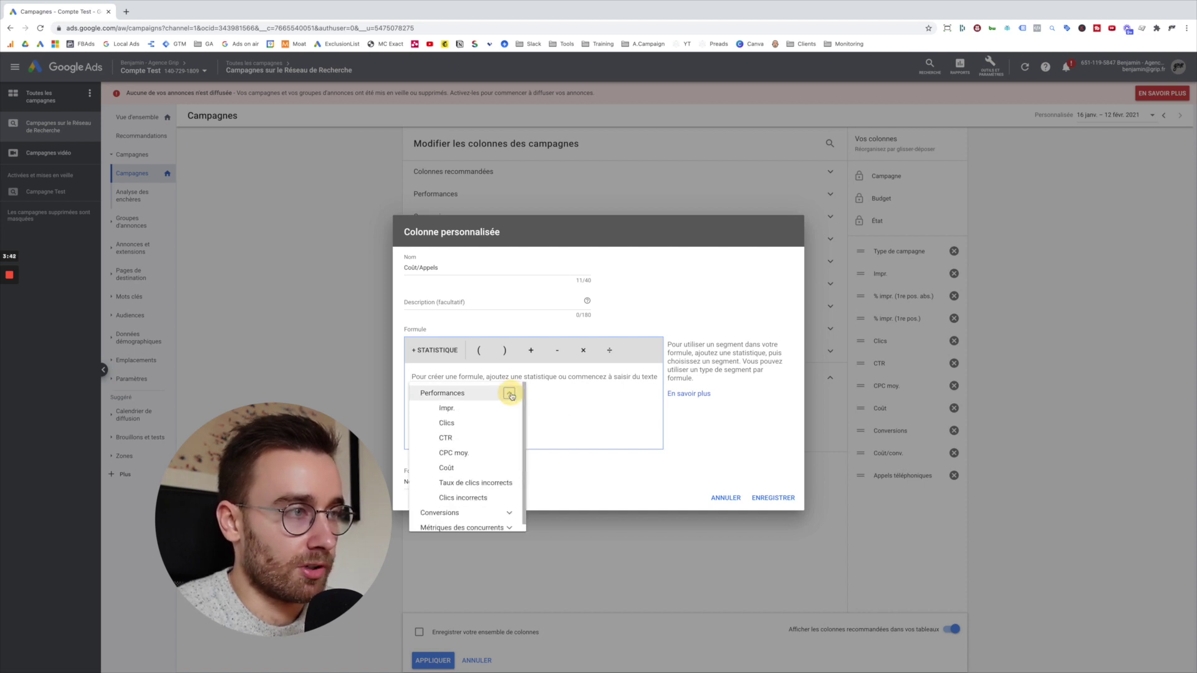
pyautogui.click(471, 468)
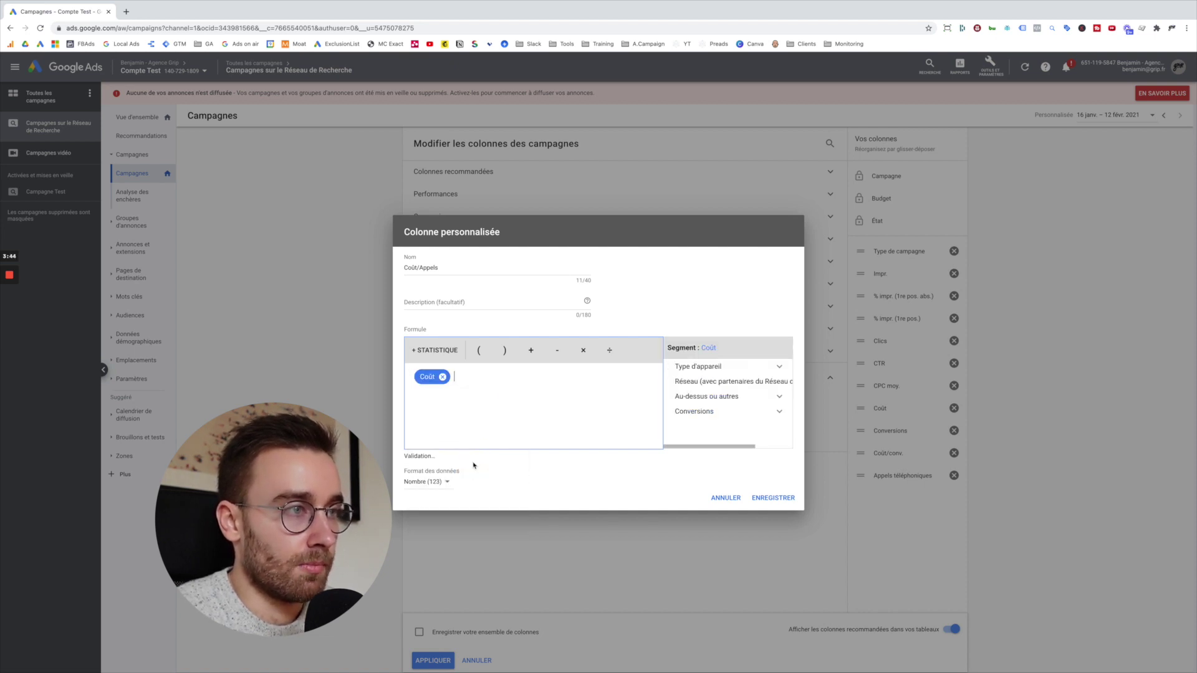
pyautogui.click(609, 349)
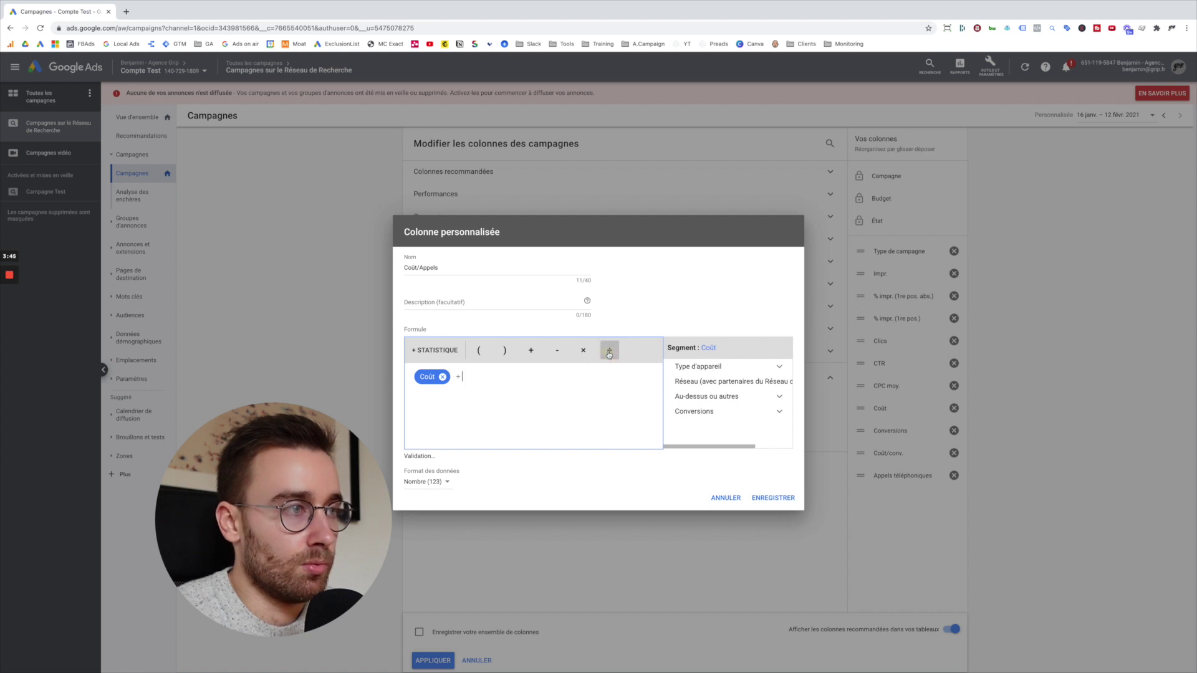
# Step: Complete the formula with Conversions as the divisor, limited to the conversion action "Appel depuis de le site internet"
pyautogui.click(452, 354)
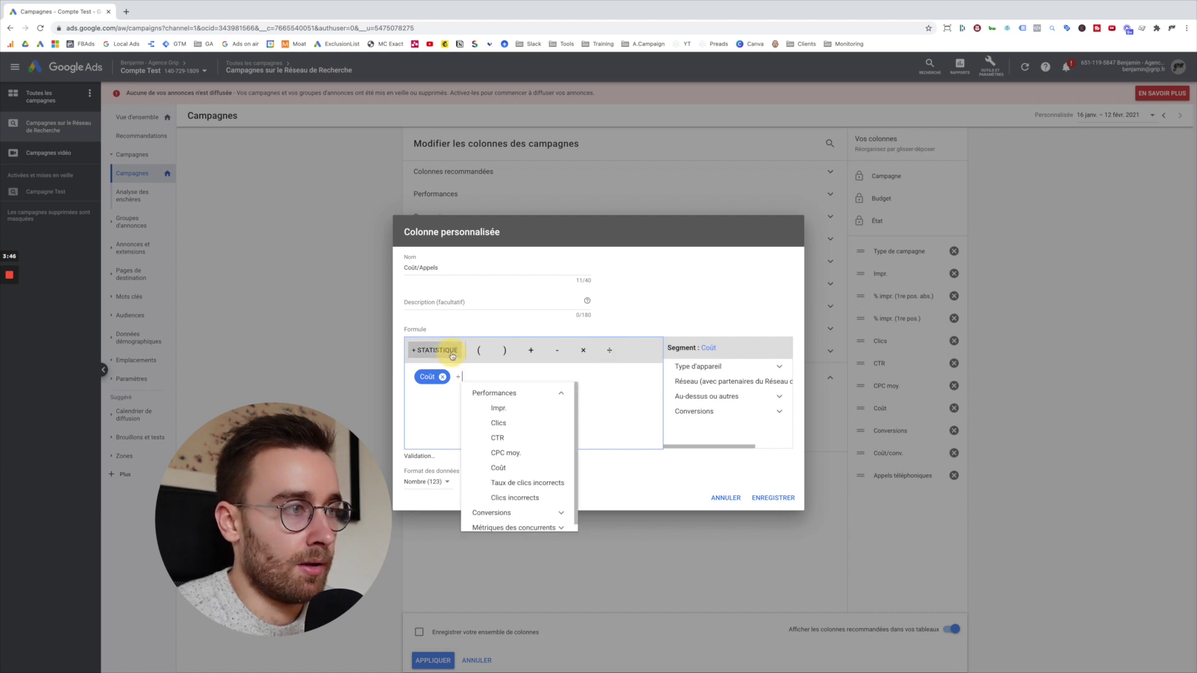
pyautogui.click(556, 505)
pyautogui.click(536, 468)
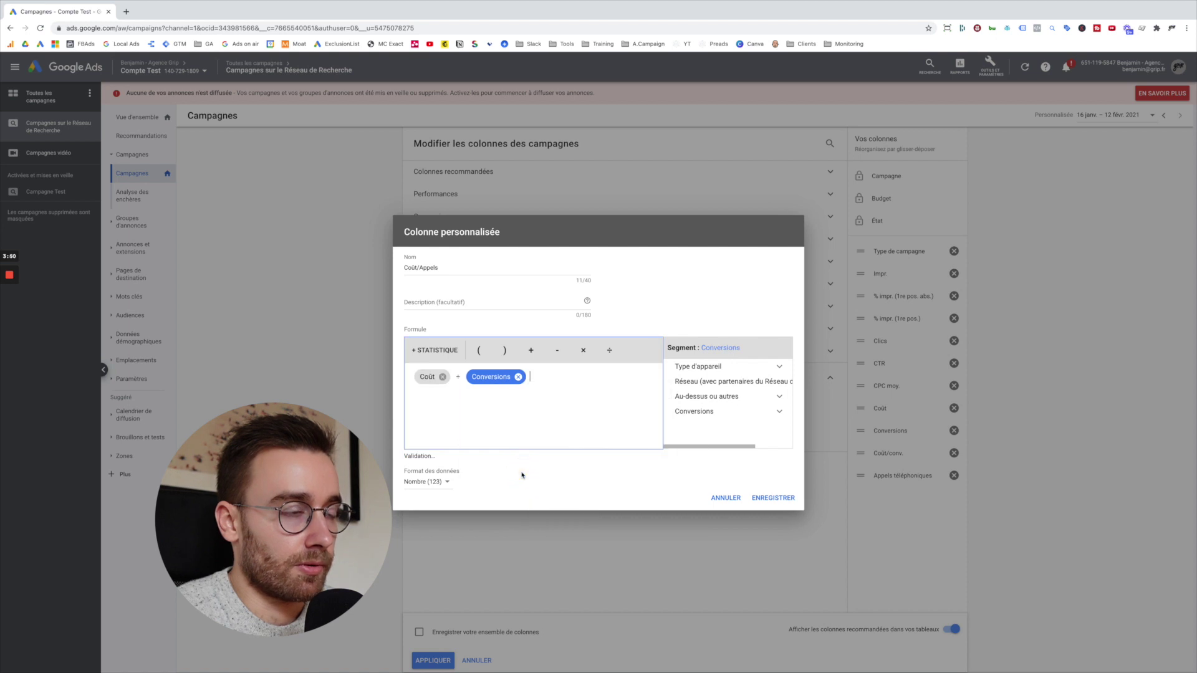
pyautogui.click(694, 413)
pyautogui.click(760, 442)
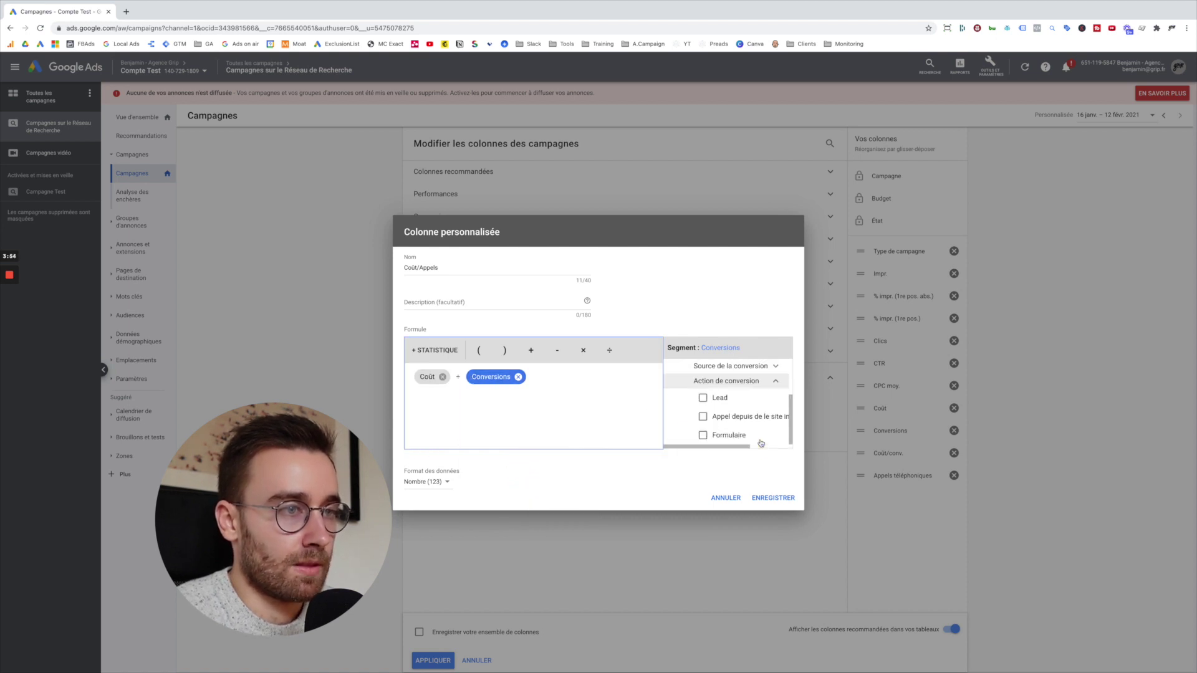
pyautogui.click(702, 416)
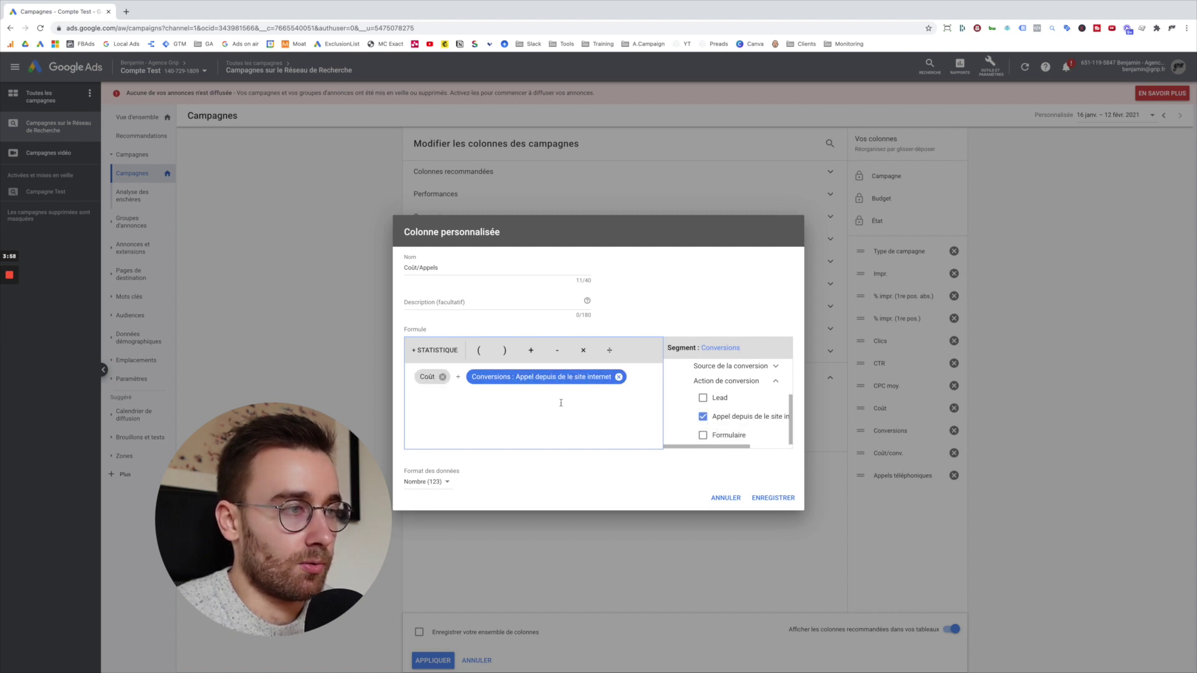
# Step: Set the data format to Valeur monétaire (€), save the custom column and apply the column selection to the campaigns table
pyautogui.click(446, 484)
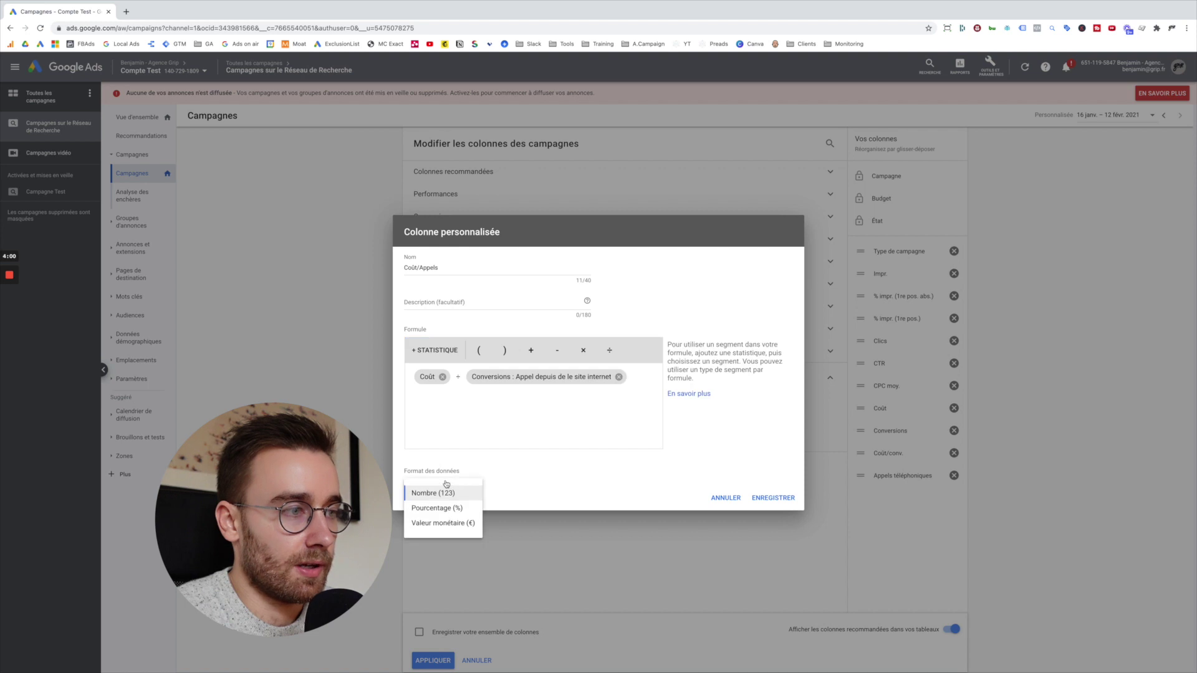
pyautogui.click(445, 523)
pyautogui.click(790, 495)
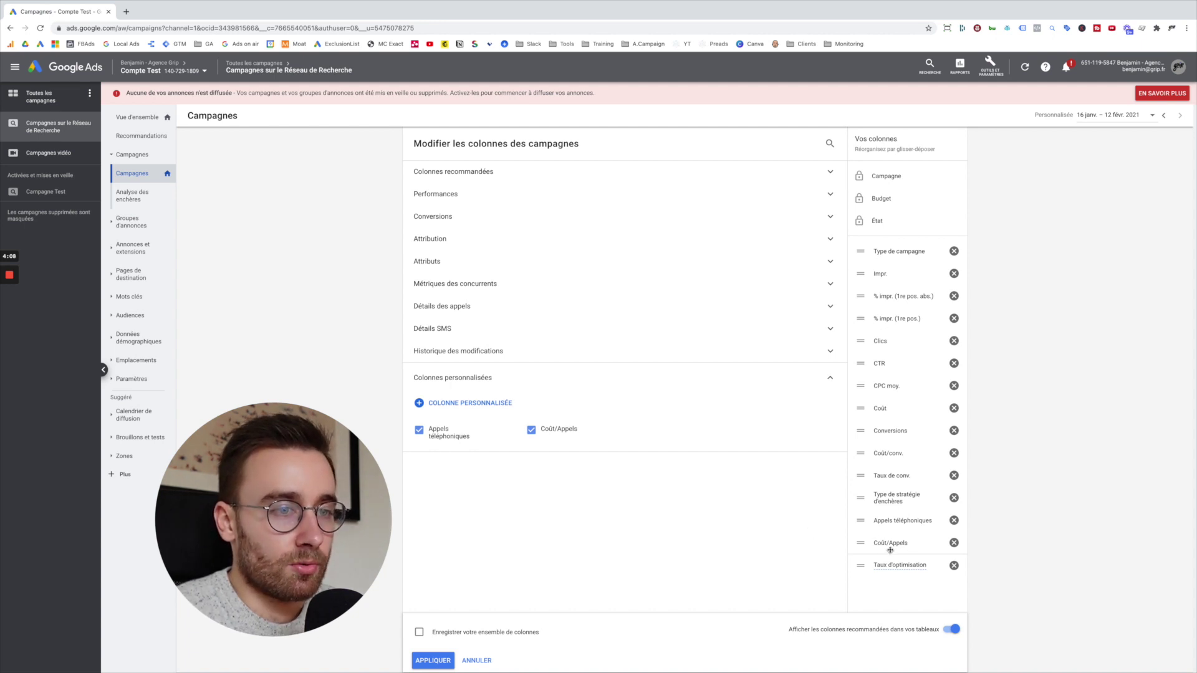
pyautogui.click(428, 662)
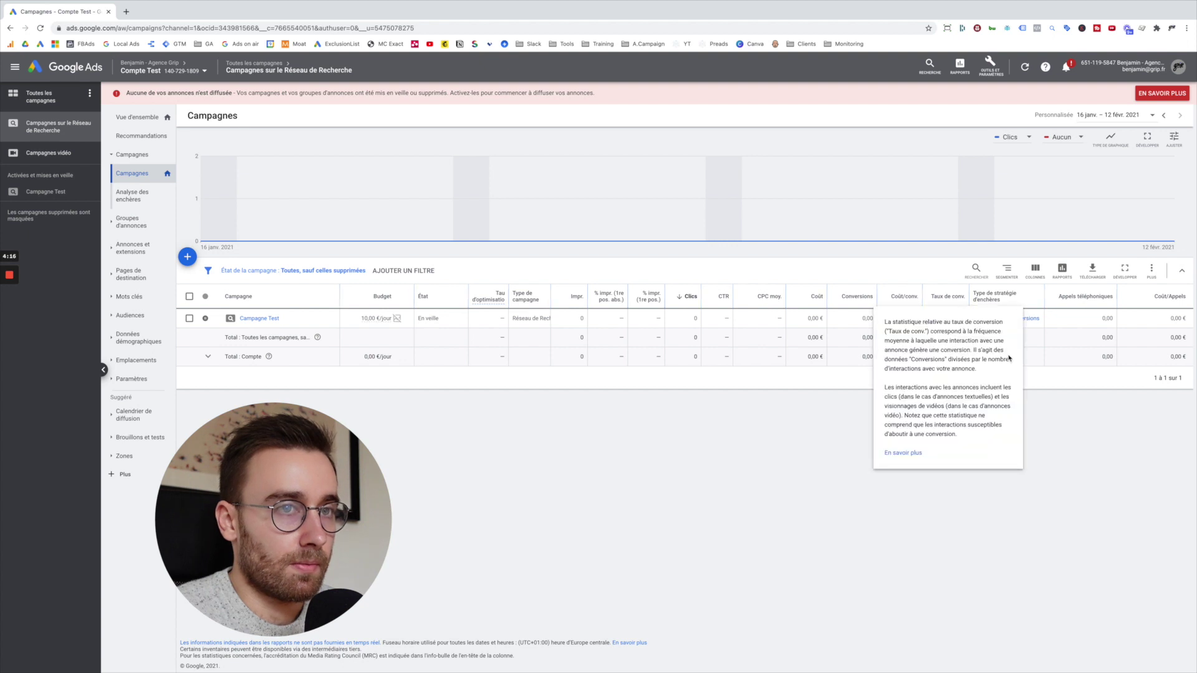
# Step: Remove the Taux d'optimisation, Type de stratégie d'enchères and Taux de conv. columns from the campaigns table and apply the change
pyautogui.click(1035, 268)
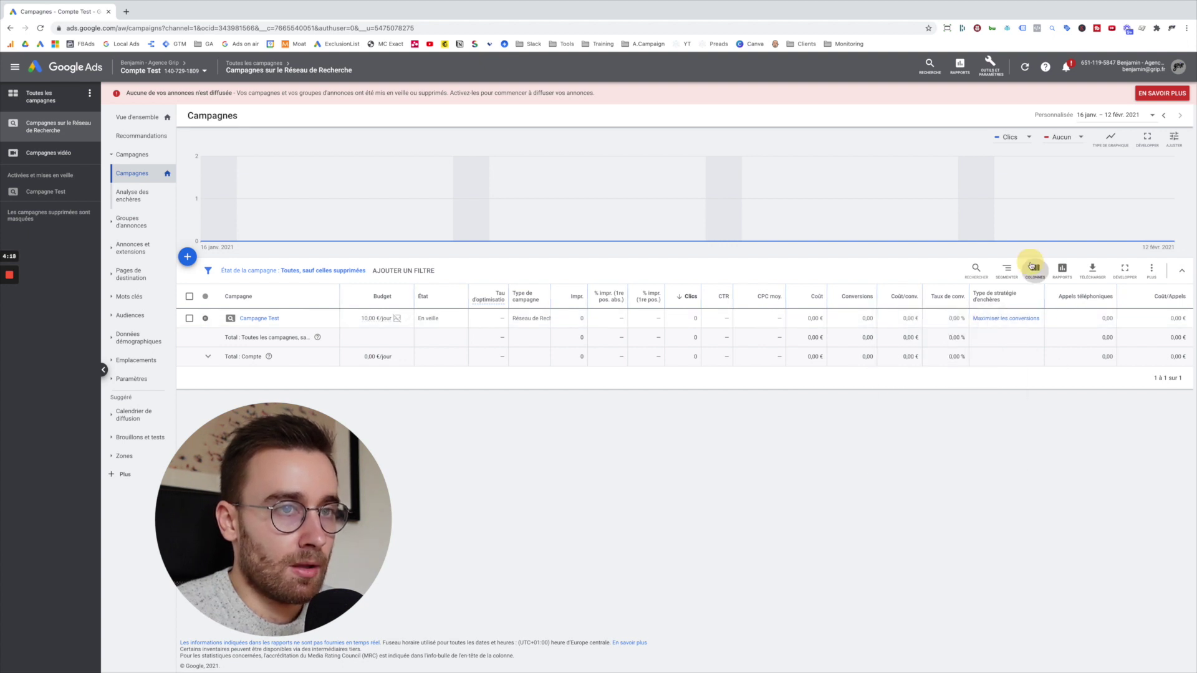
pyautogui.click(1032, 294)
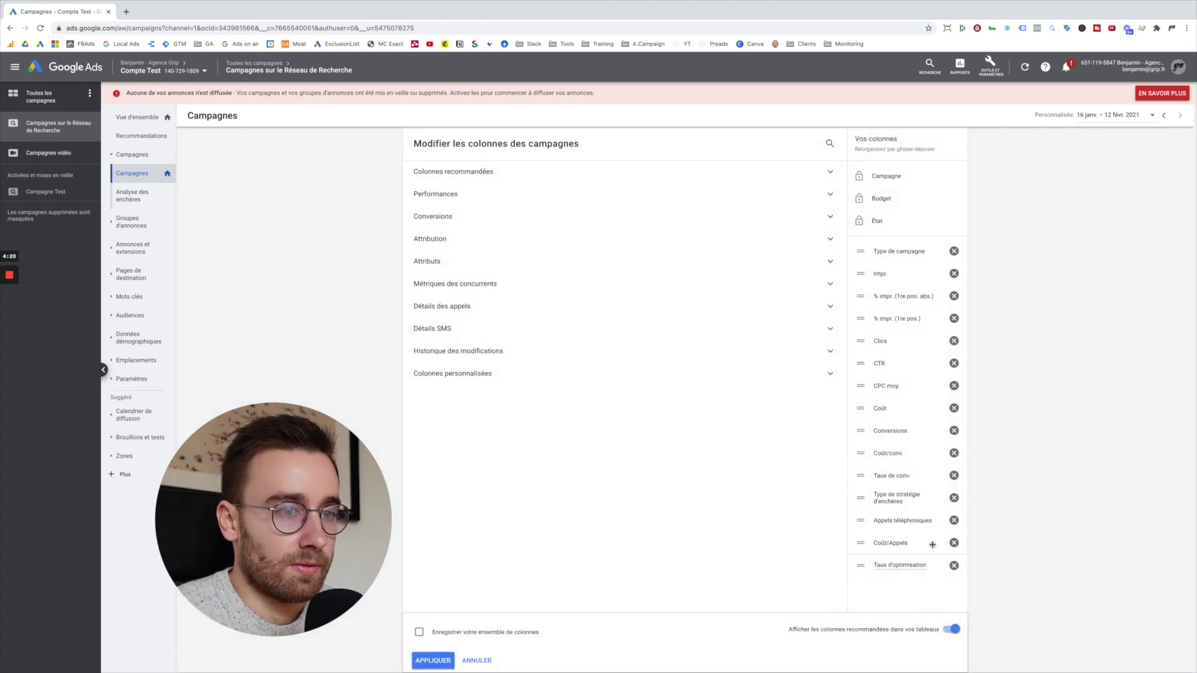
pyautogui.click(953, 565)
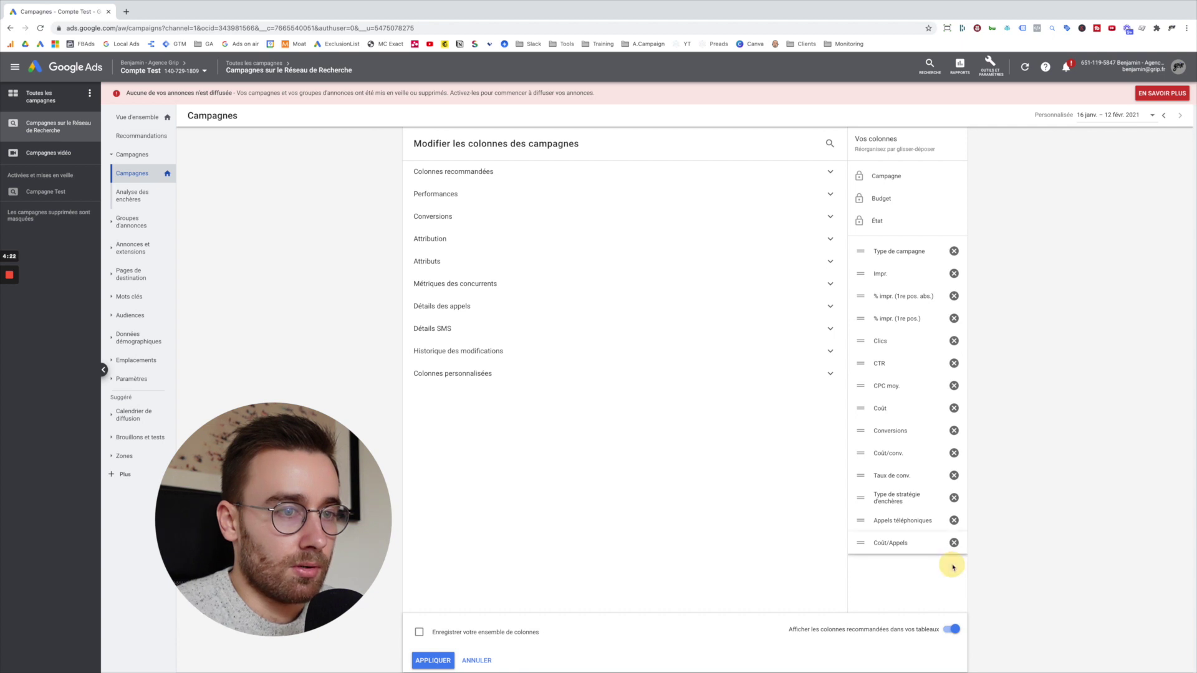
pyautogui.click(953, 497)
pyautogui.click(953, 475)
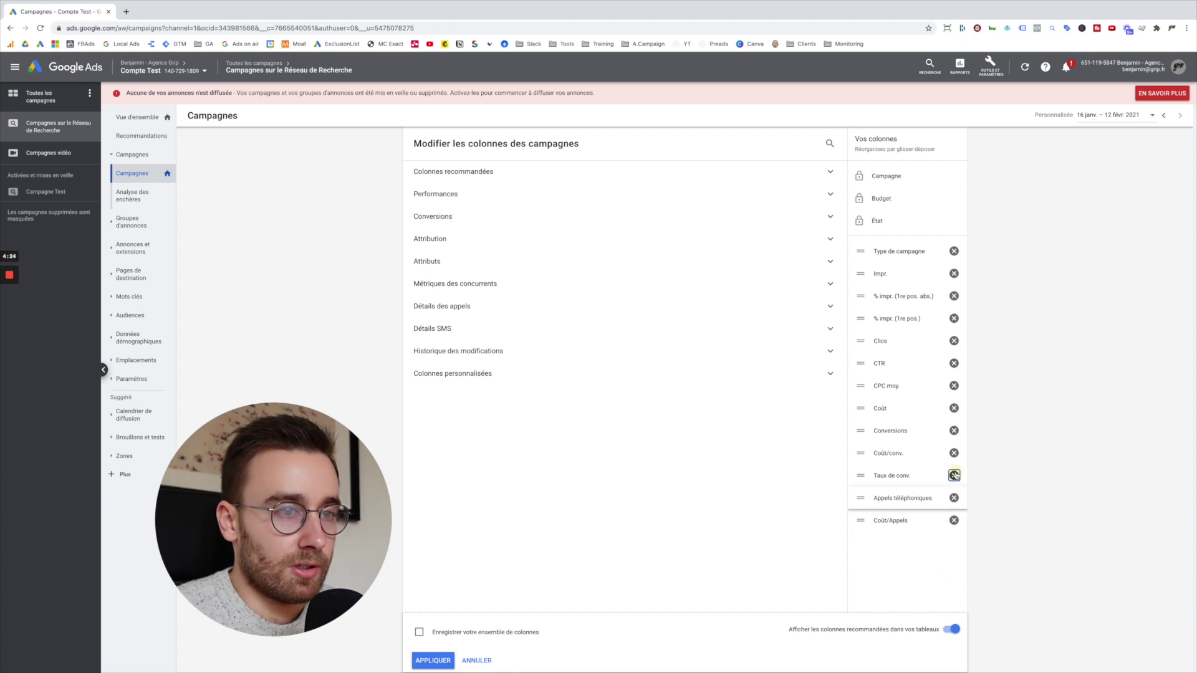
pyautogui.click(448, 656)
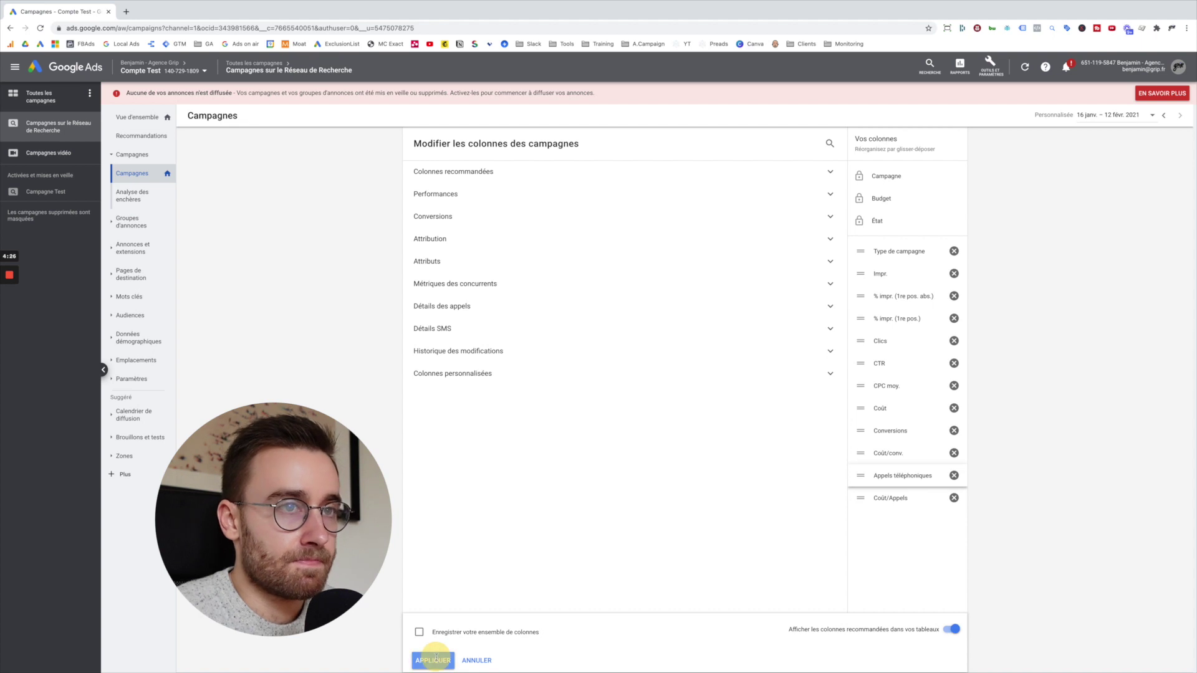
# Step: Narrow the Appels téléphoniques and Coût/Appels columns in the campaigns table
pyautogui.moveTo(1036, 288); pyautogui.dragTo(948, 287)
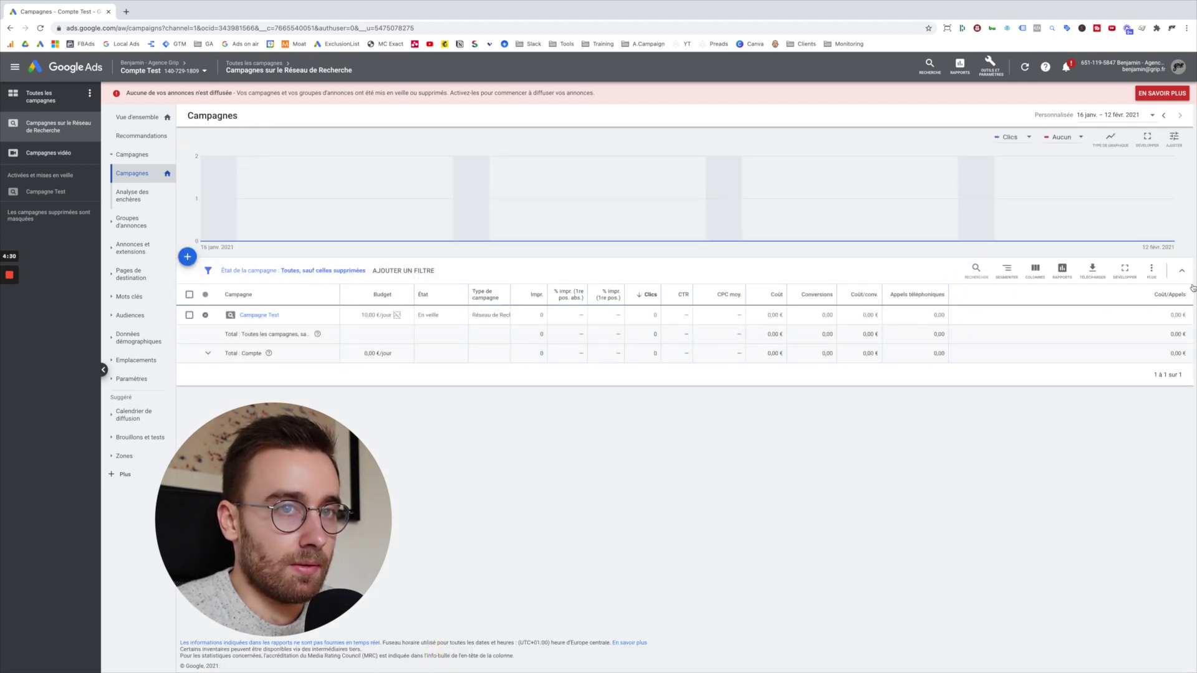
pyautogui.moveTo(1193, 285); pyautogui.dragTo(1029, 286)
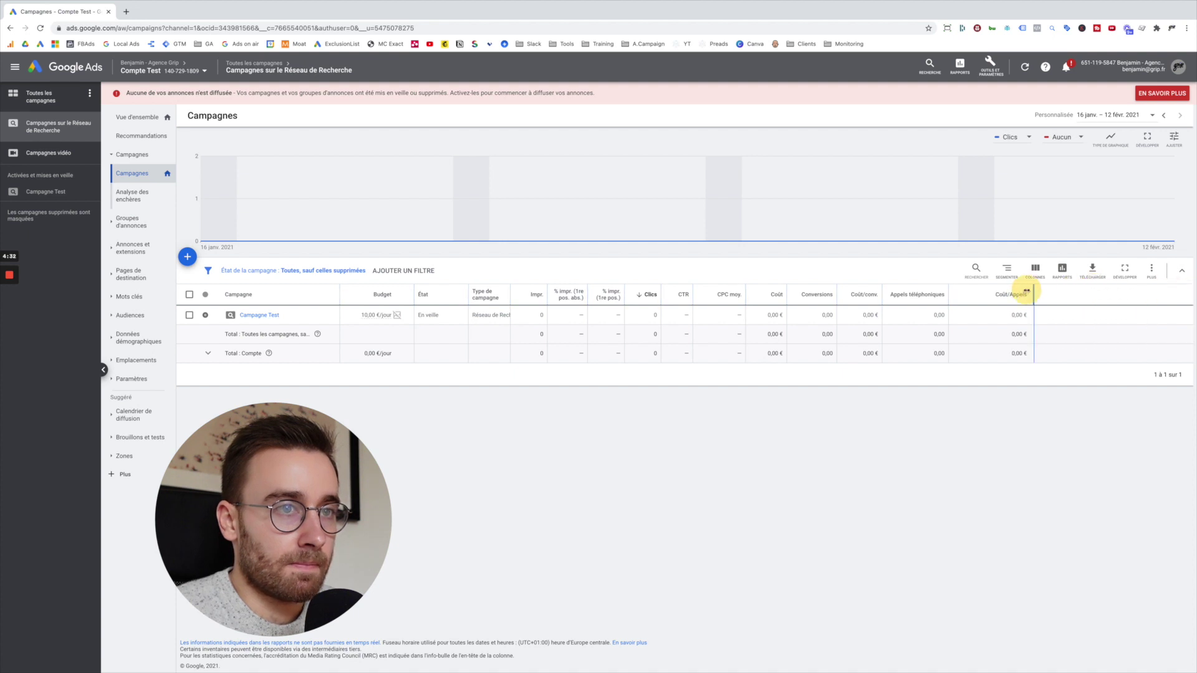